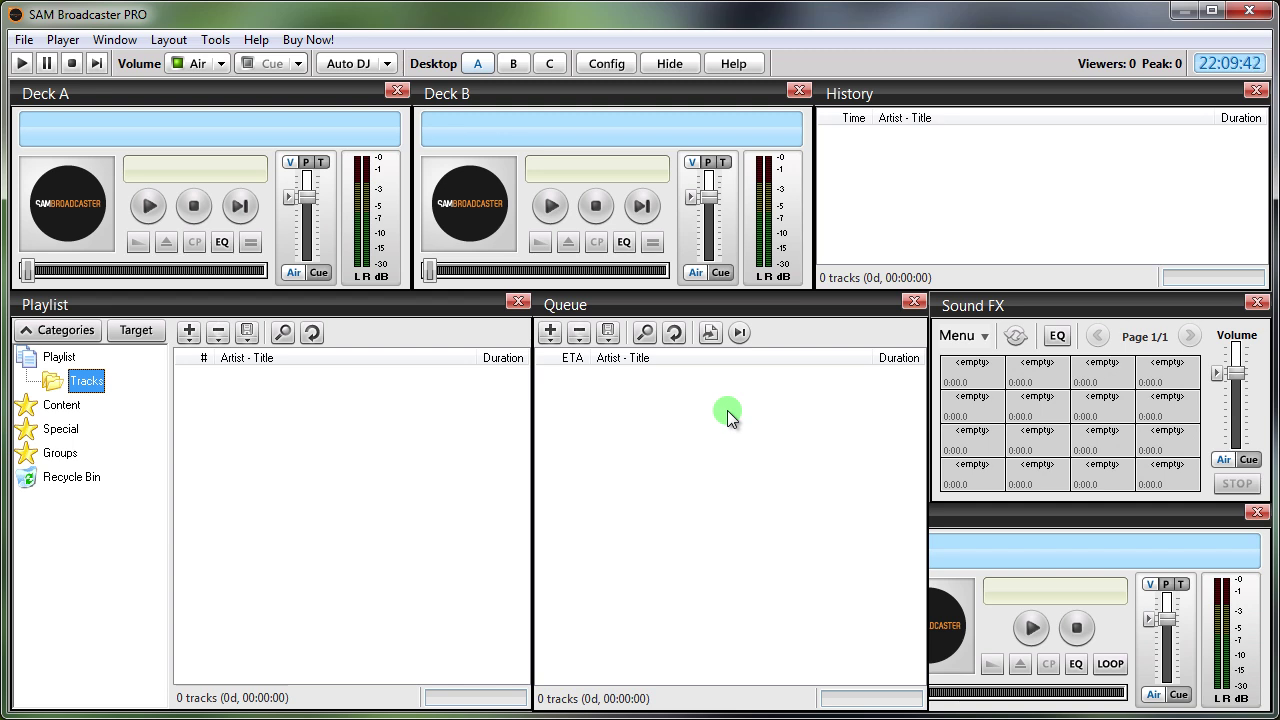
- Open the Configuration dialog on its Cross-Fading page
click(626, 66)
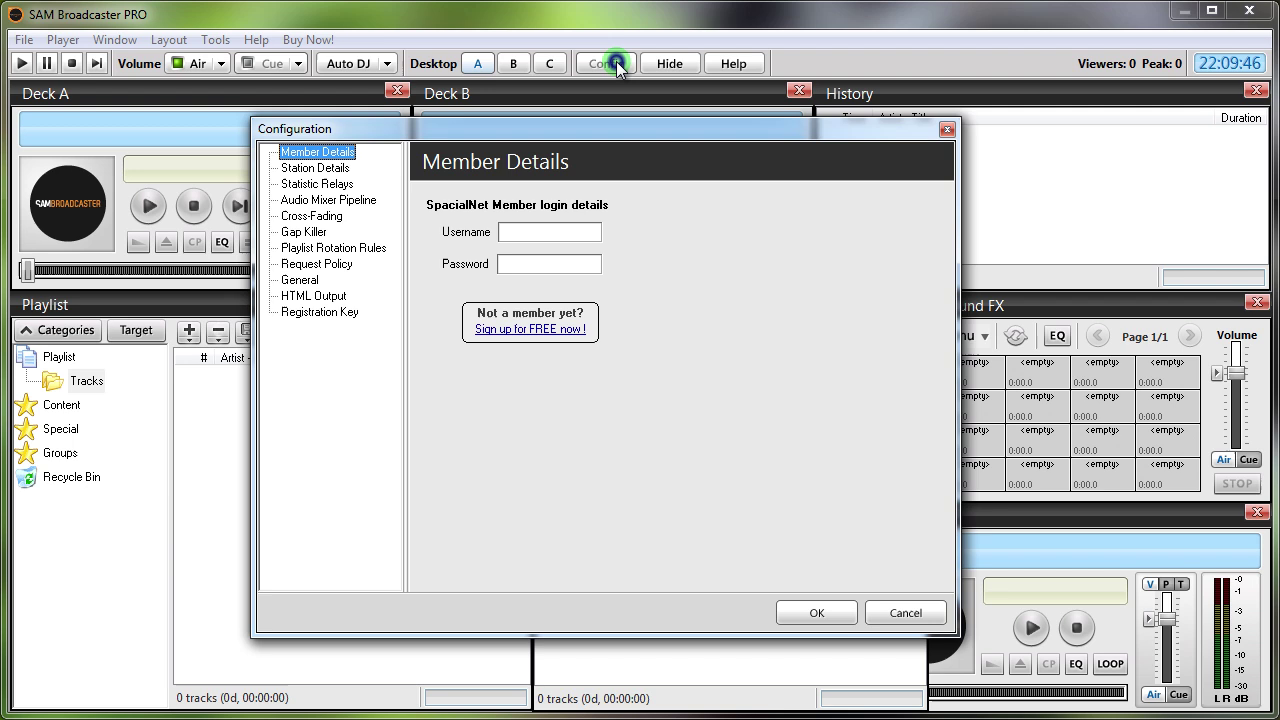
click(314, 218)
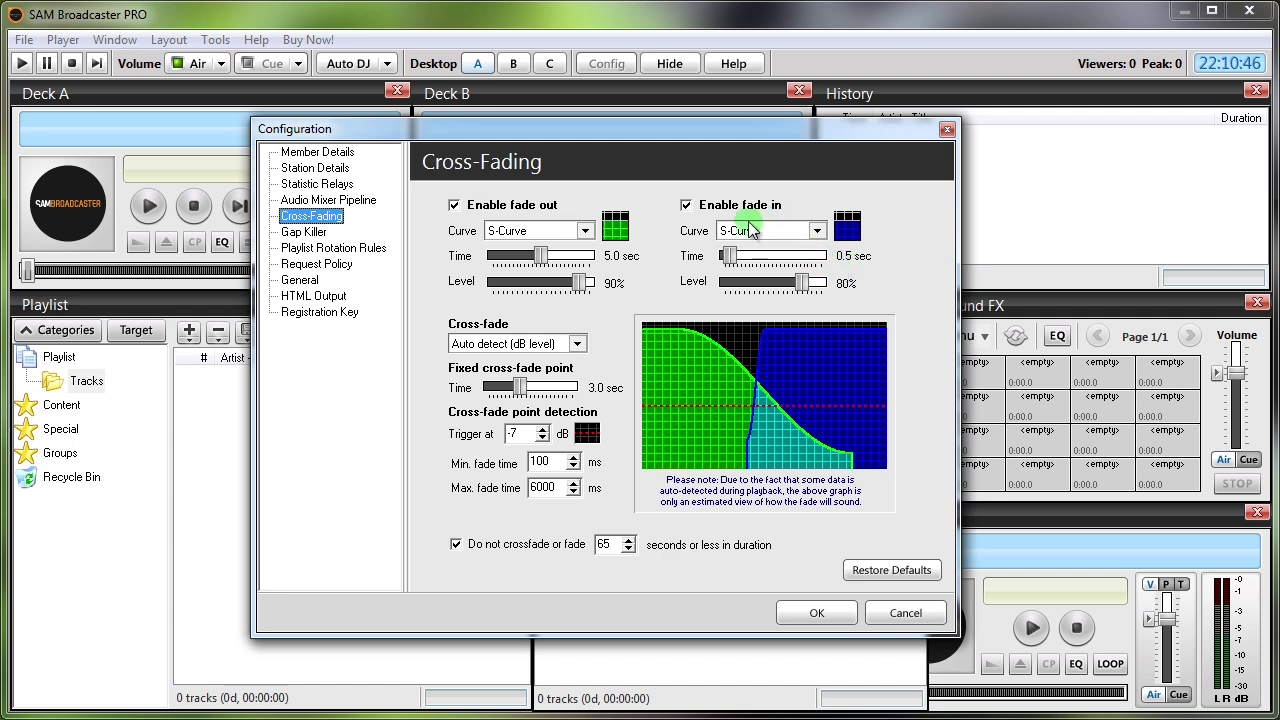
- Disable fade in, with its sliders at 0.0 sec and 100%
click(685, 204)
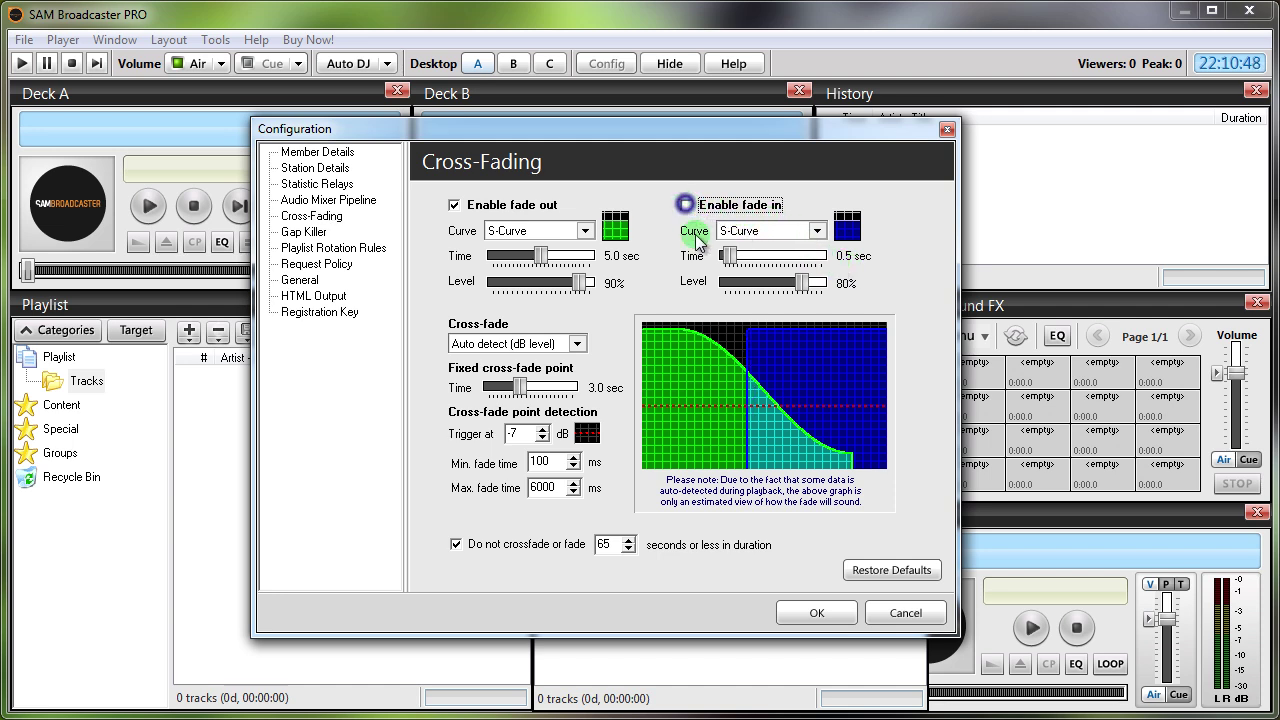
drag(729, 254, 723, 254)
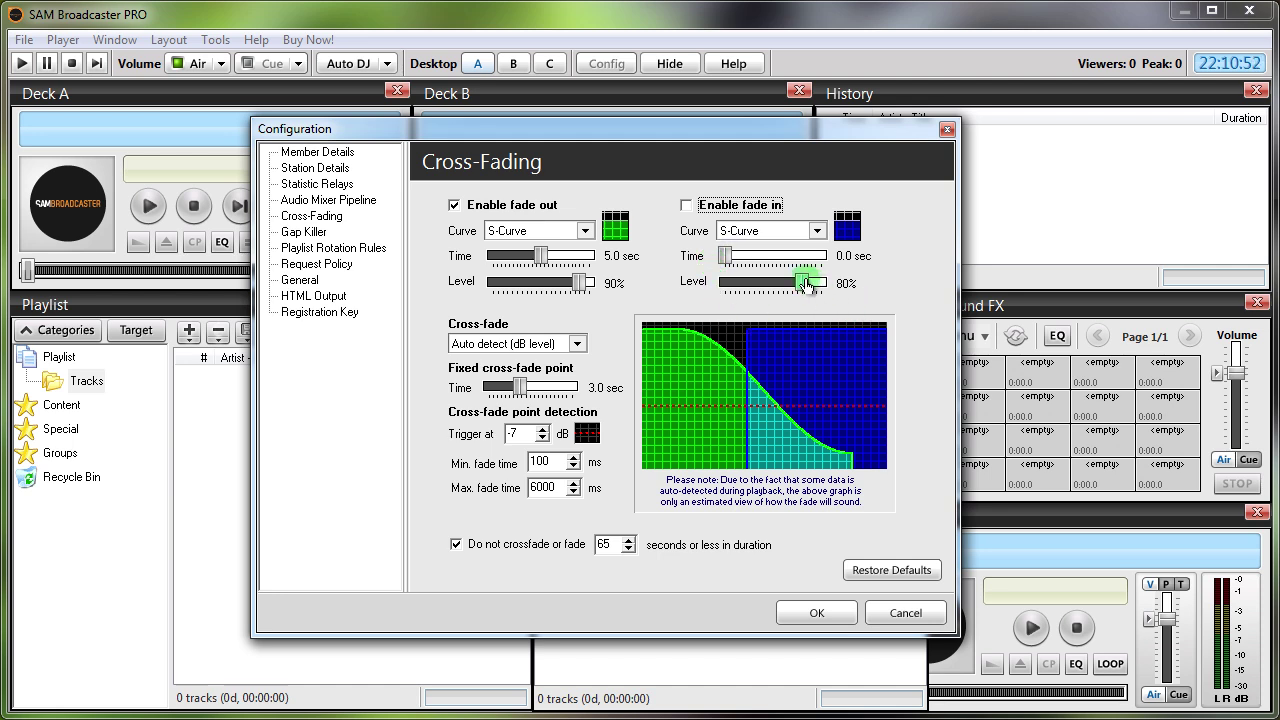
drag(804, 282, 829, 285)
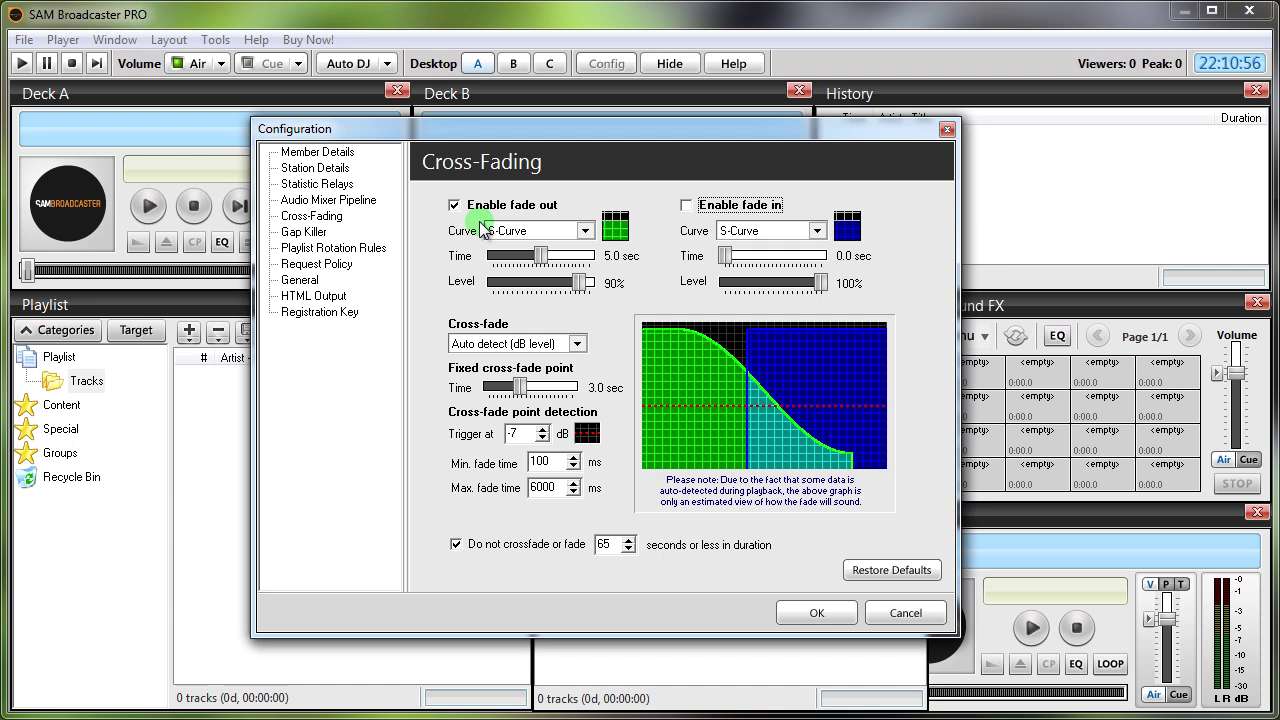
- Set fade-out to 3.0 sec at 100% level and the fixed cross-fade point to 0.0 sec
drag(540, 255, 571, 289)
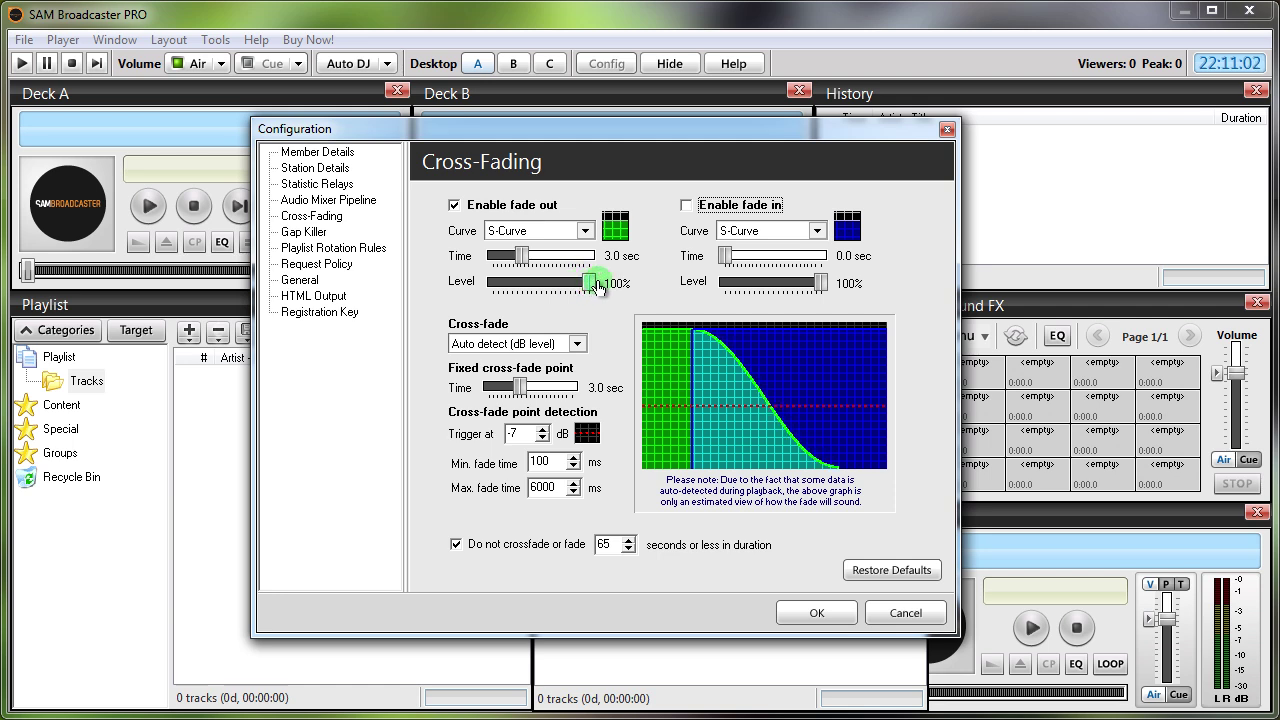
click(593, 284)
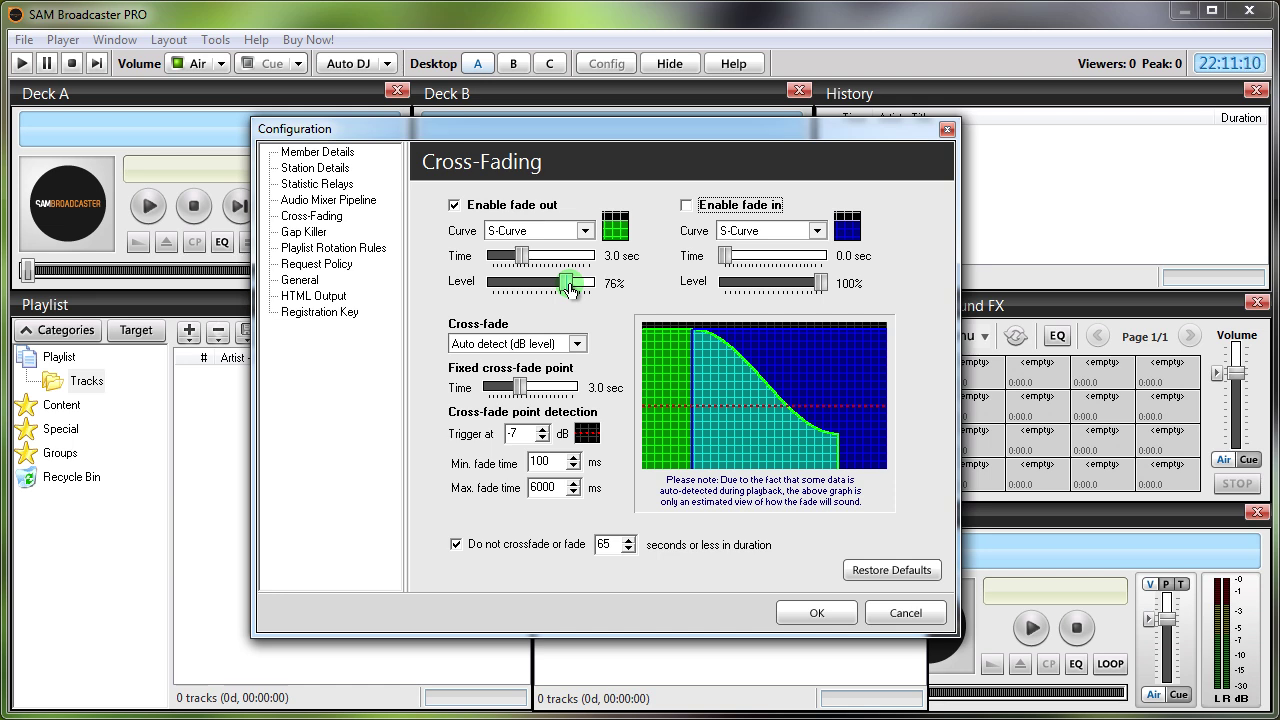
drag(569, 289, 582, 297)
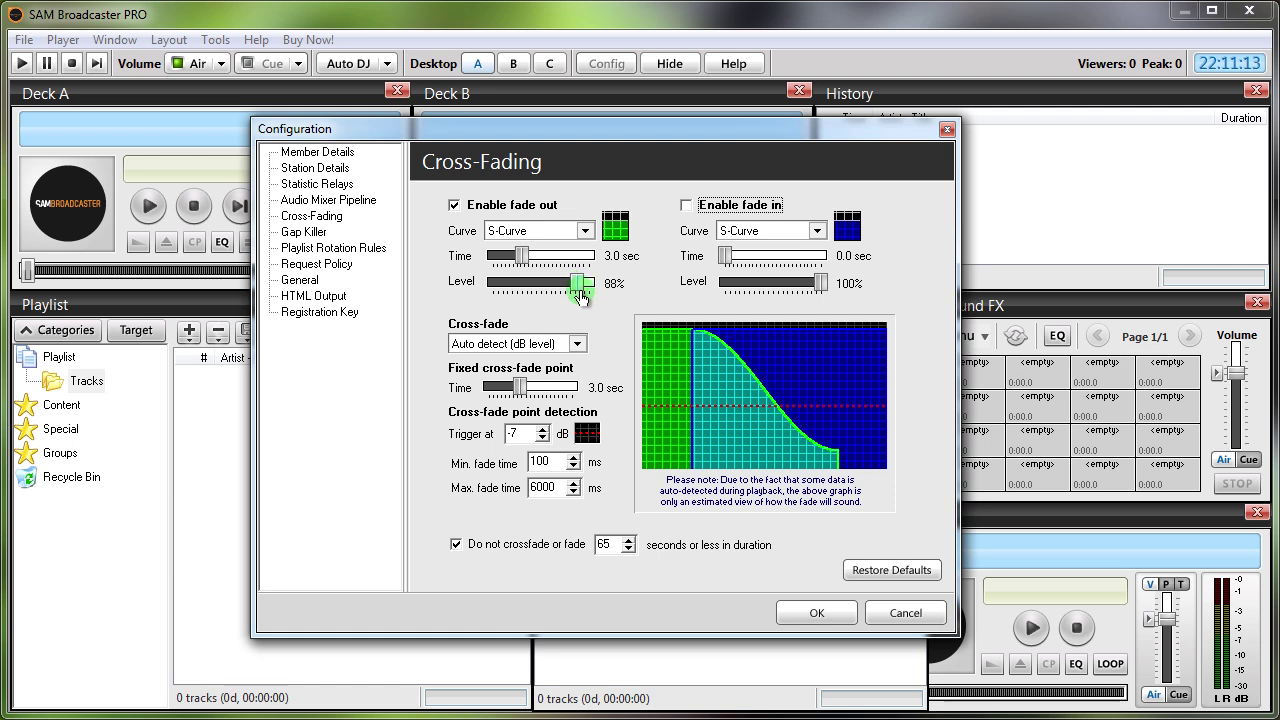
drag(581, 296, 582, 296)
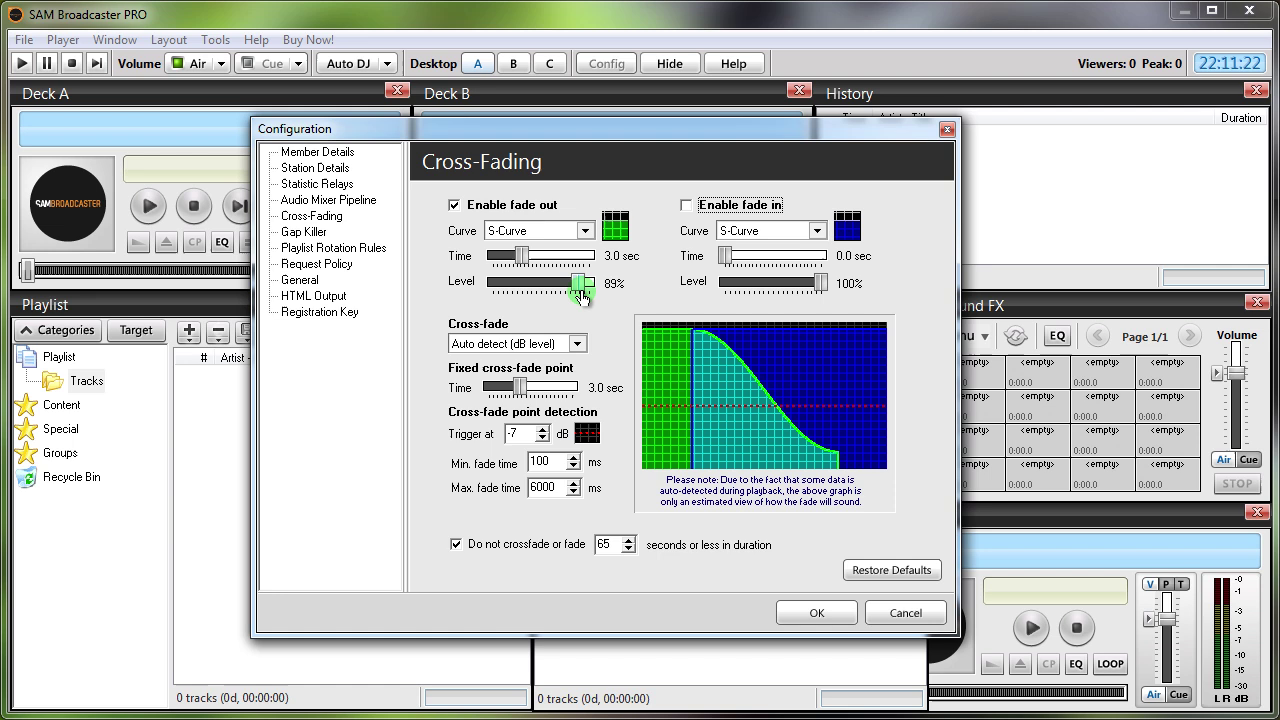
drag(581, 295, 683, 285)
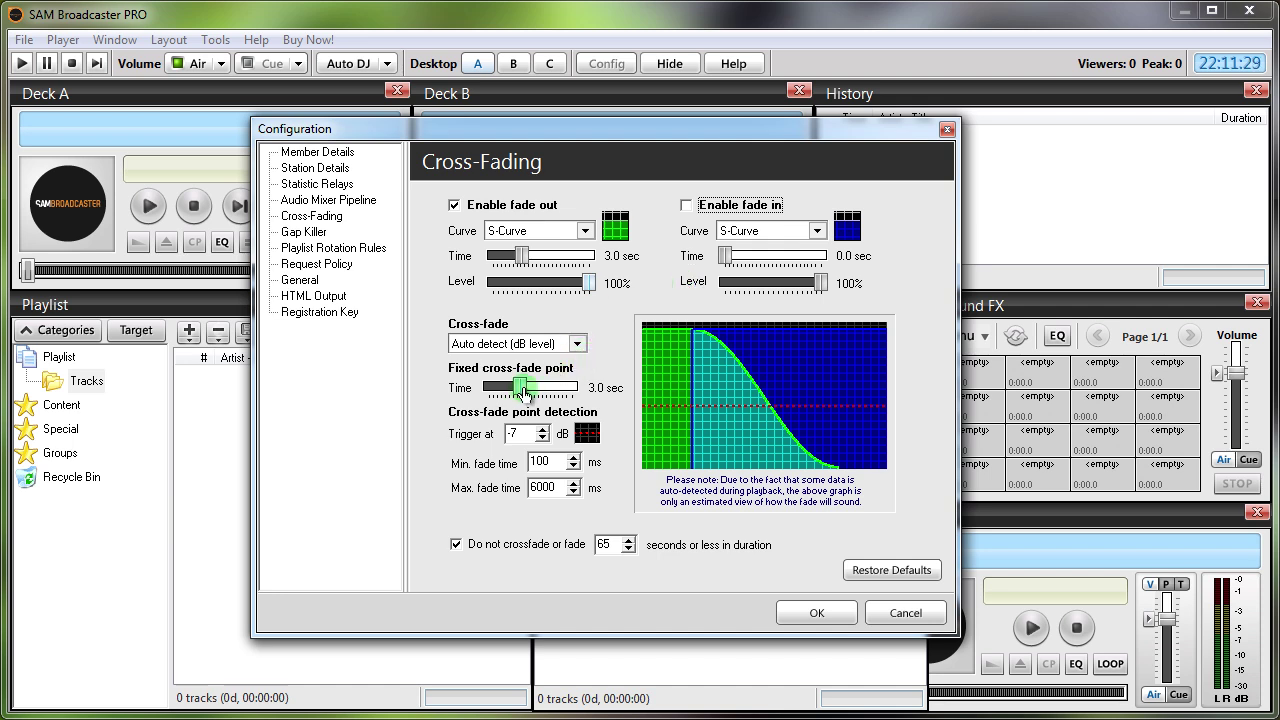
drag(524, 392, 482, 390)
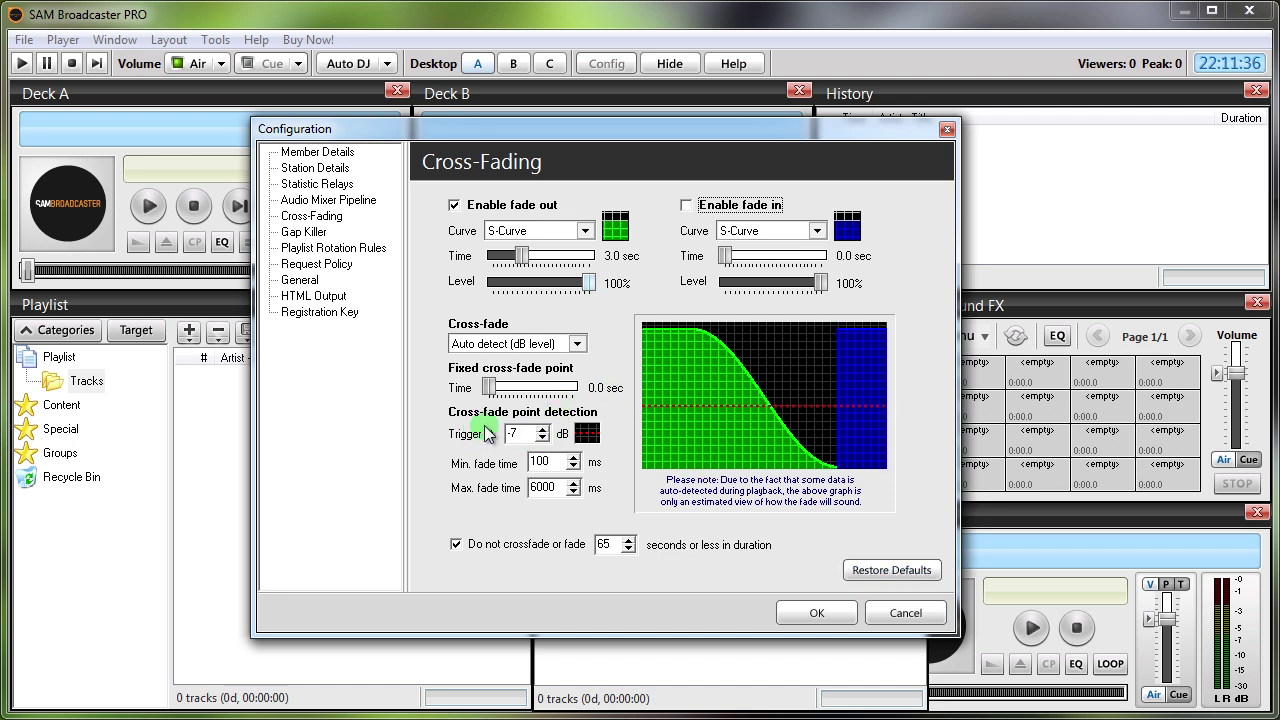
- Set the cross-fade Trigger at level to -22 dB
double_click(521, 433)
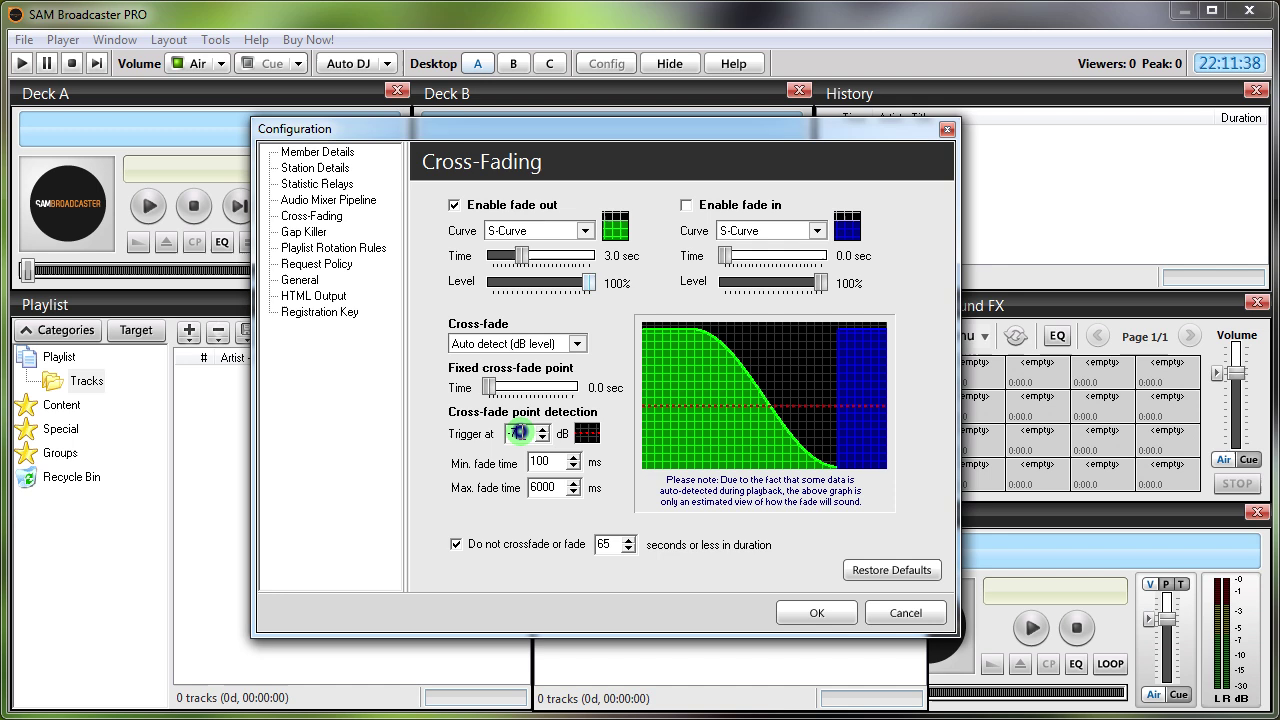
click(542, 438)
click(542, 438)
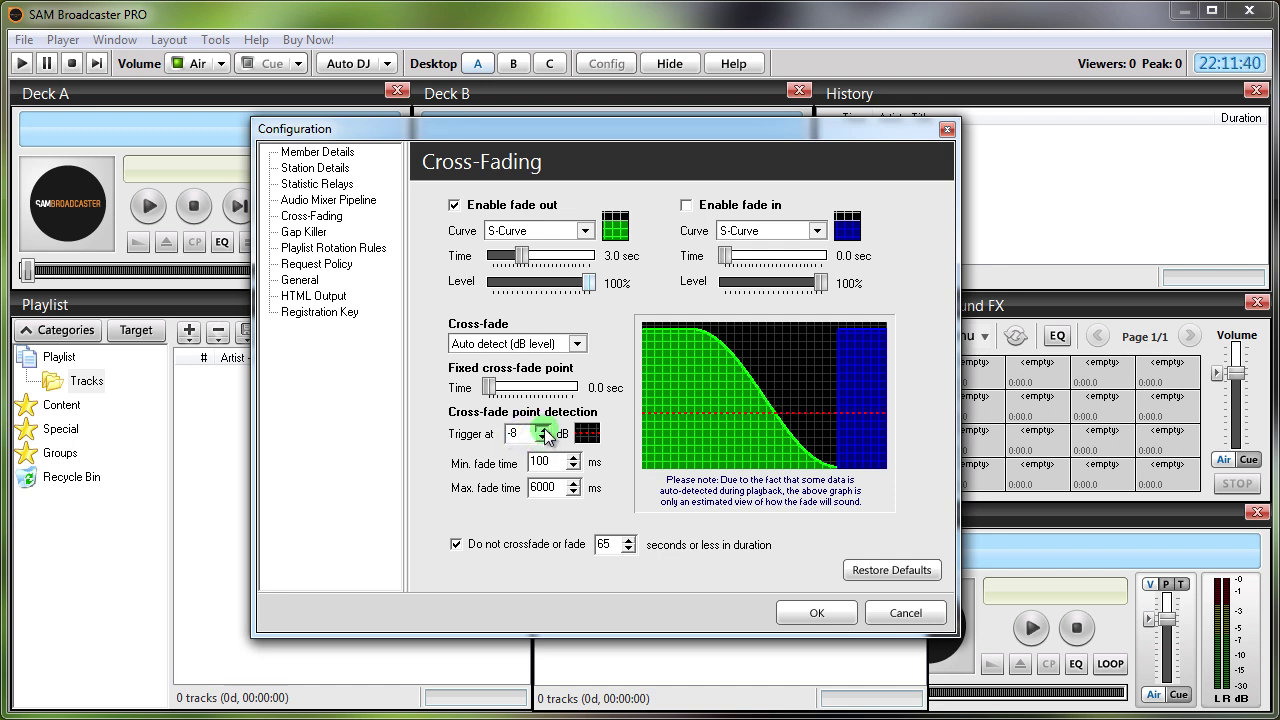
click(542, 438)
click(543, 438)
click(544, 438)
click(543, 438)
click(543, 438)
click(543, 438)
click(543, 438)
click(543, 438)
click(543, 438)
click(543, 438)
click(543, 438)
click(543, 438)
click(543, 438)
click(543, 438)
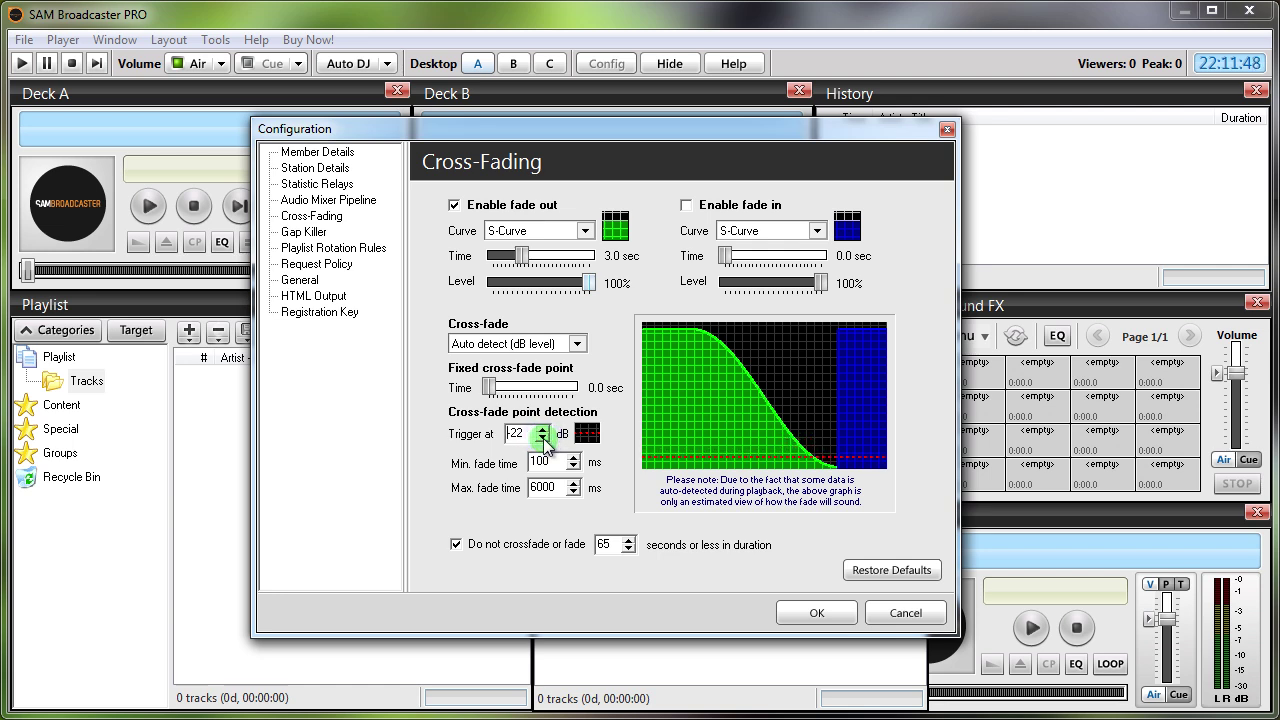
- Set Min. fade time to 300 ms and stop excluding short tracks from fading
click(556, 461)
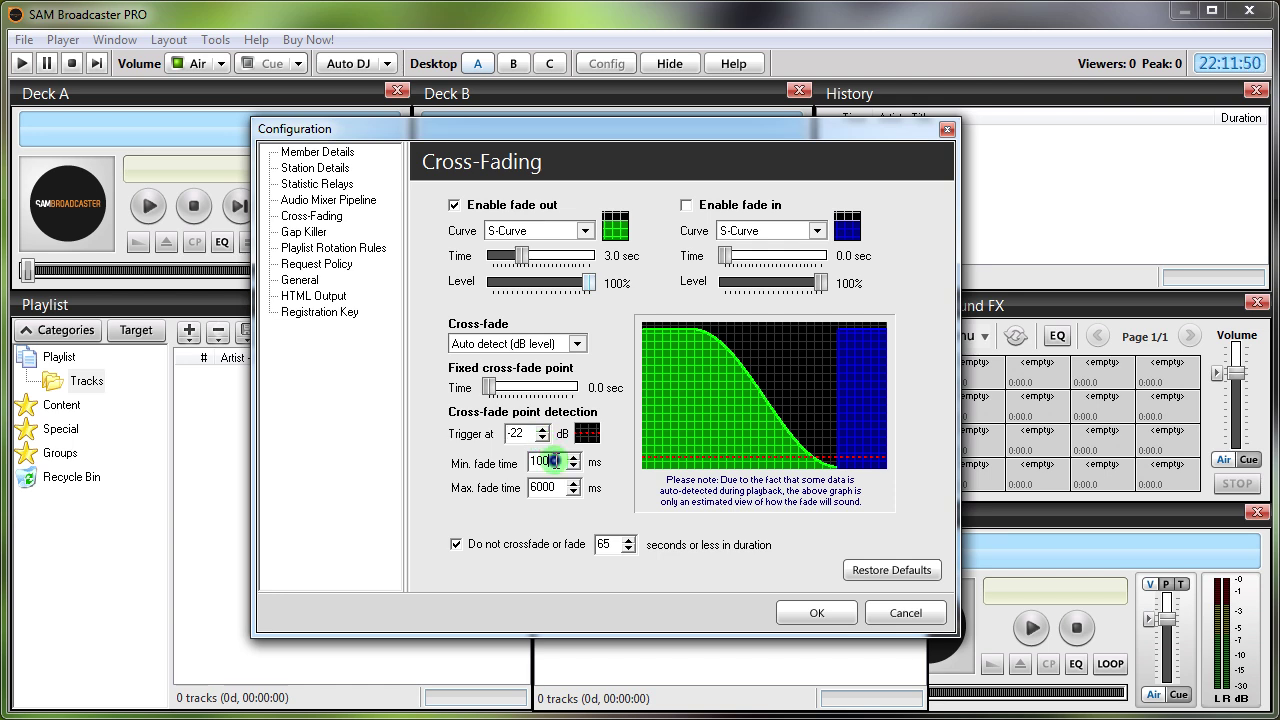
double_click(556, 461)
text(300)
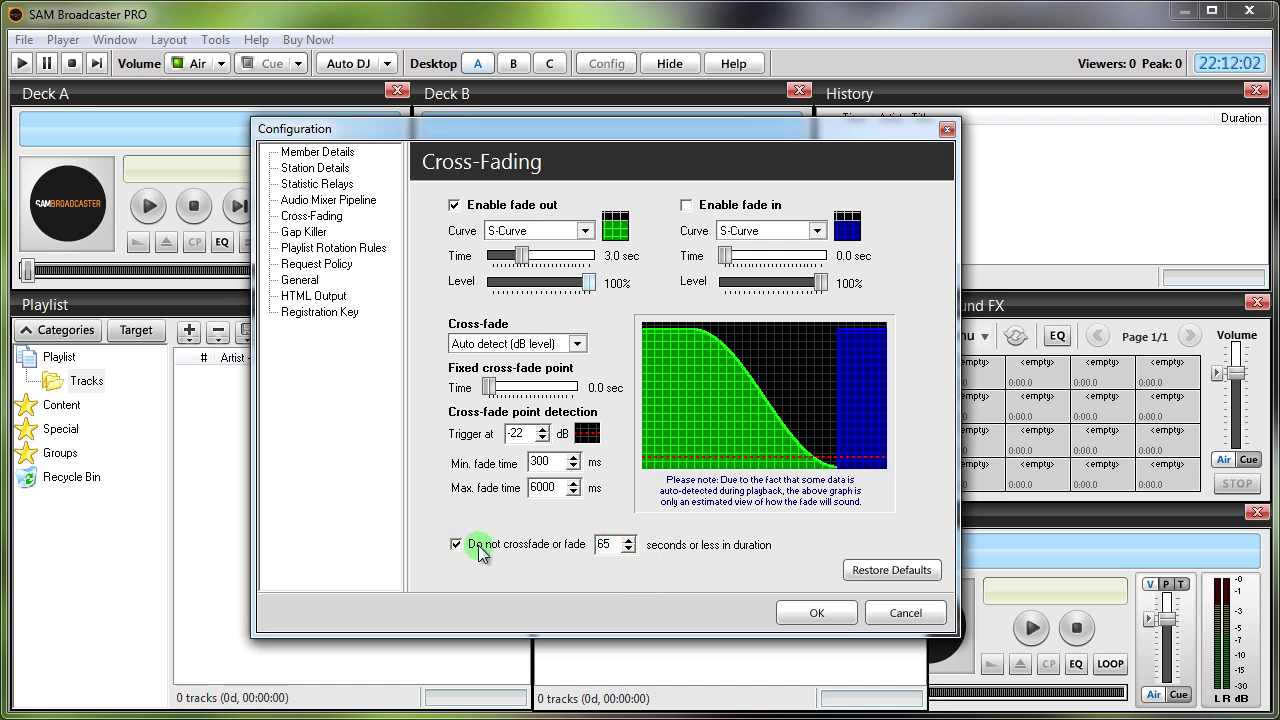
click(455, 545)
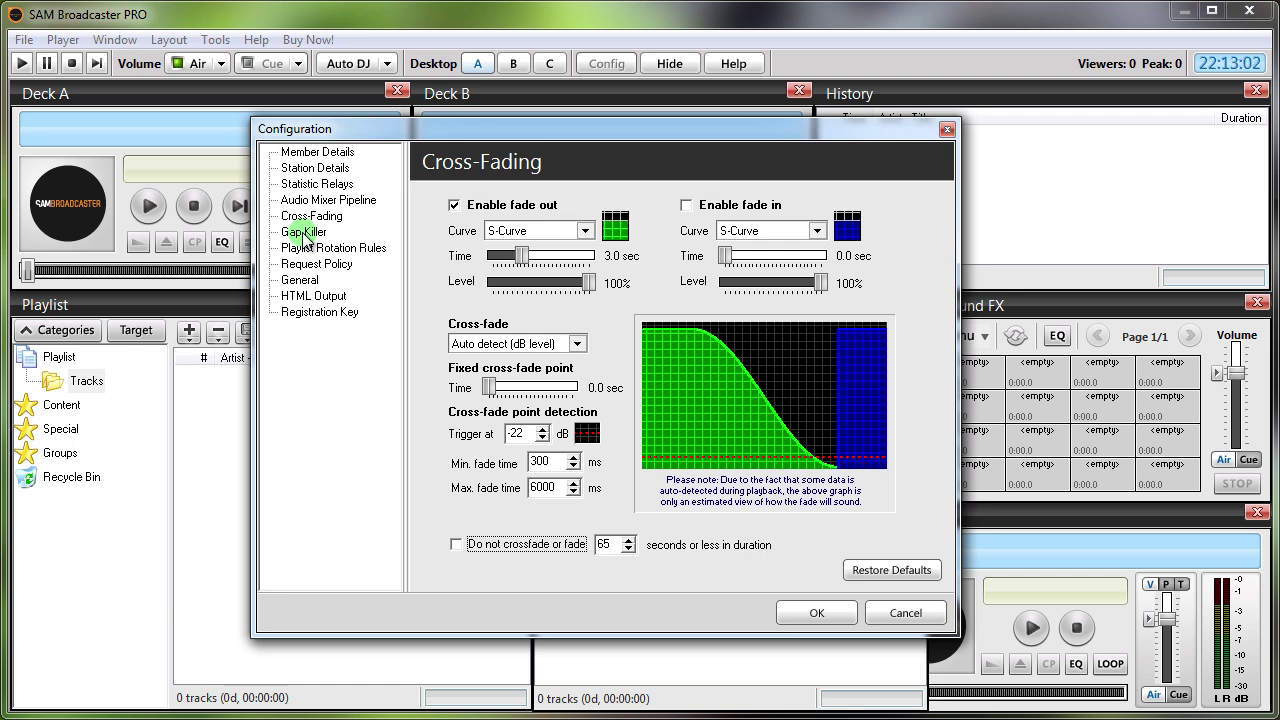
- On the Gap Killer page, enter -40 dB in both the beginning and end silence triggers
click(304, 234)
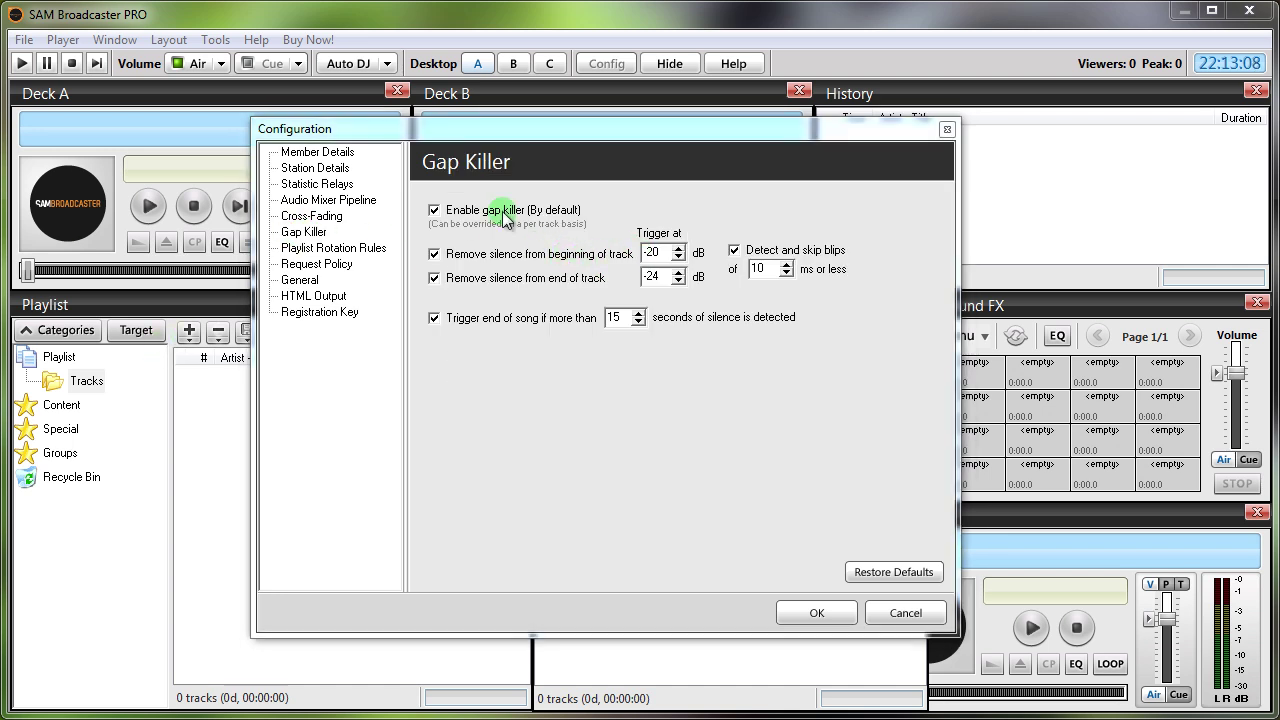
click(505, 126)
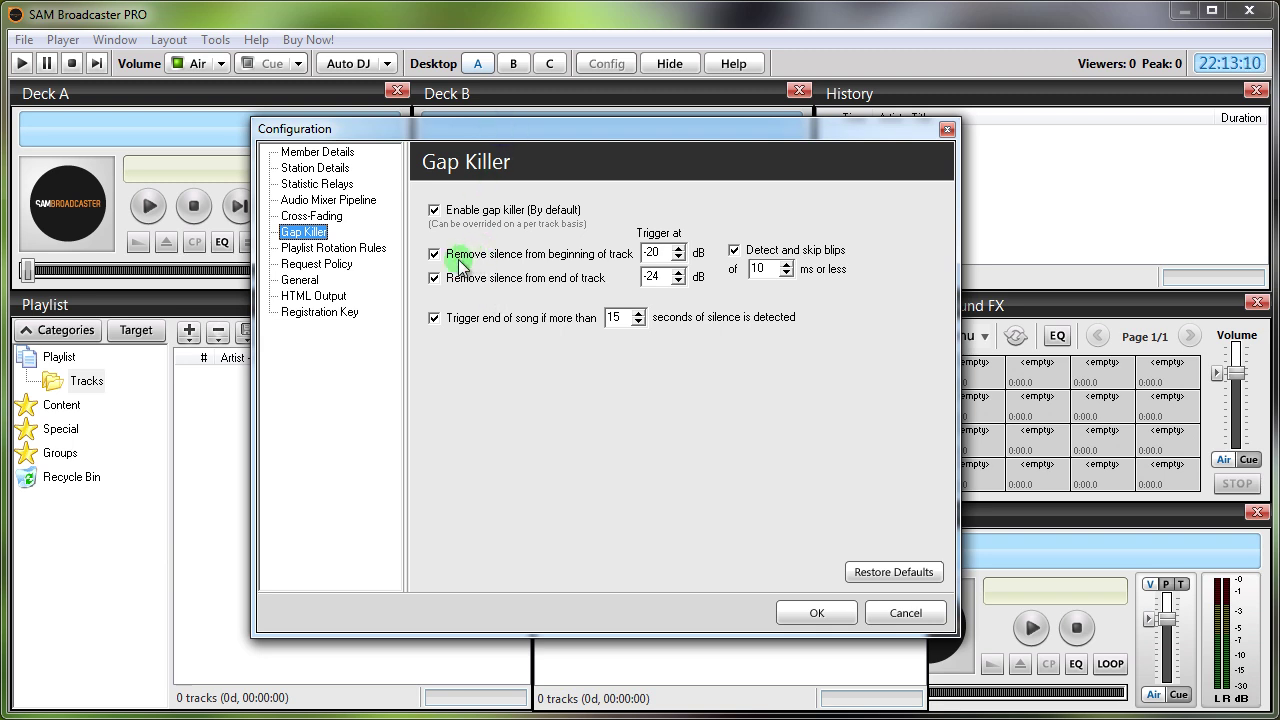
click(663, 252)
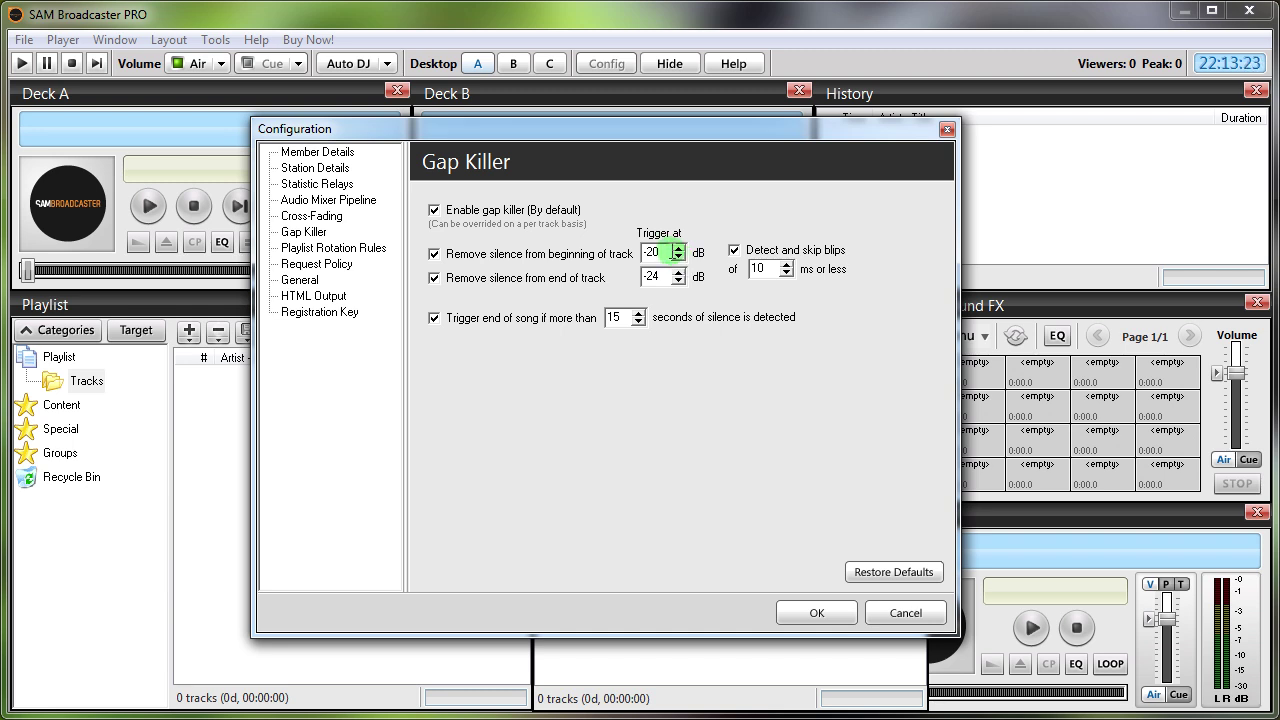
key(BackSpace)
key(BackSpace)
key(BackSpace)
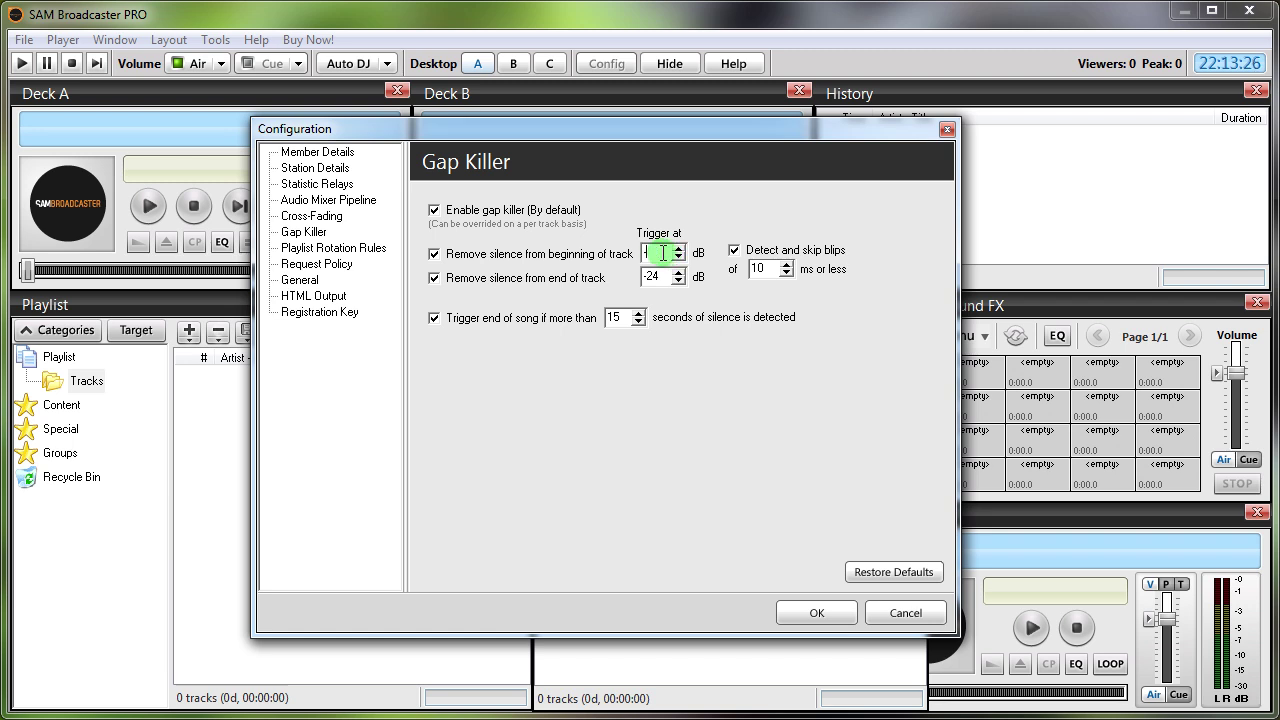
text(-40)
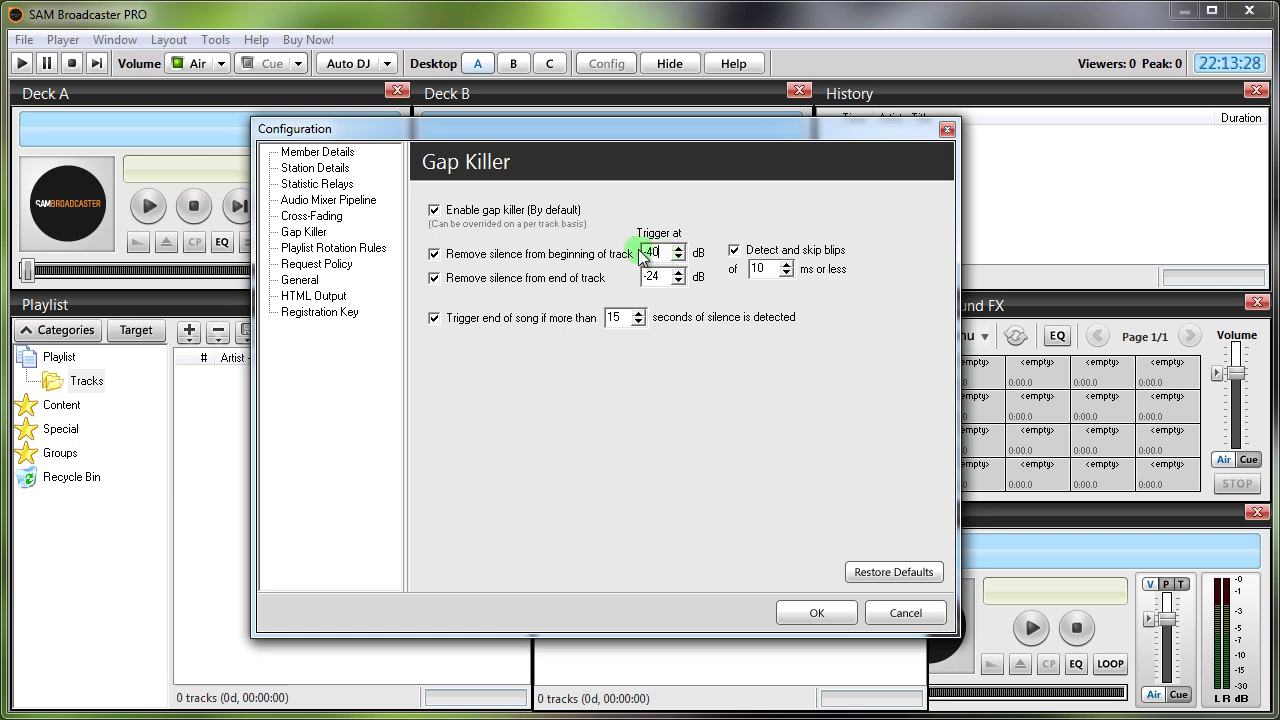
click(660, 278)
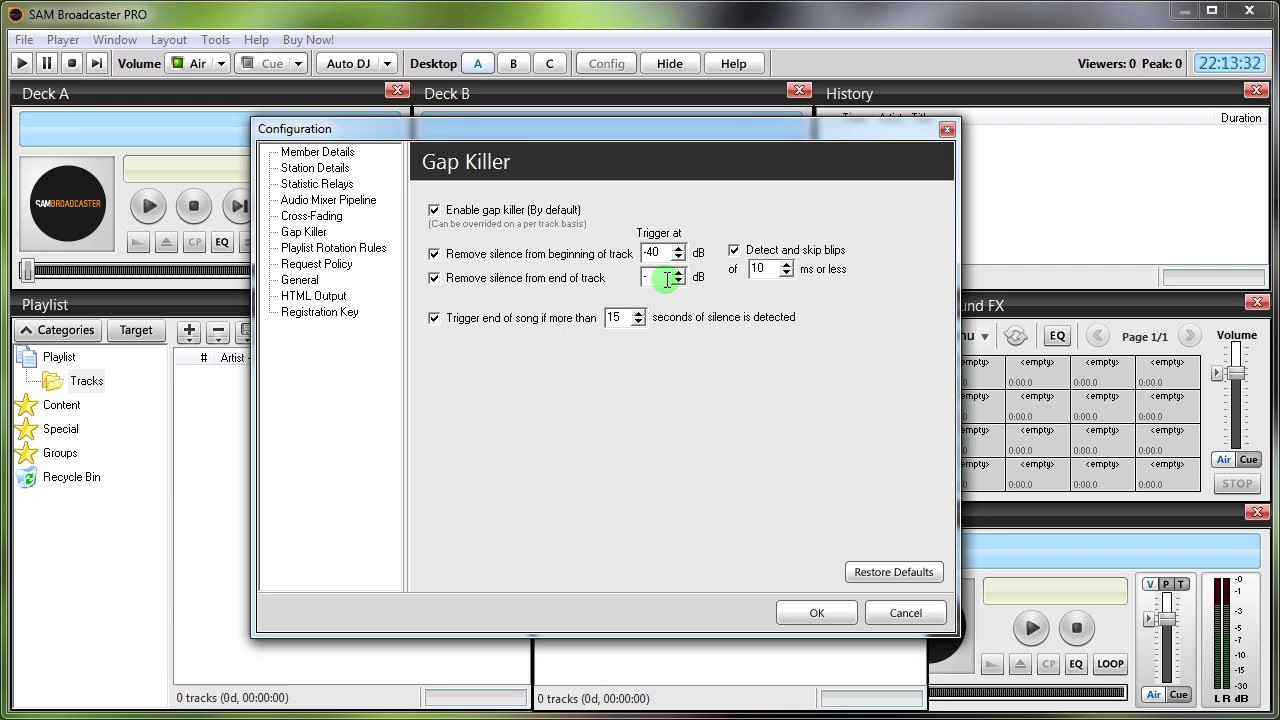
text(-40)
- Lower the beginning-of-track silence trigger to -45 dB
click(678, 248)
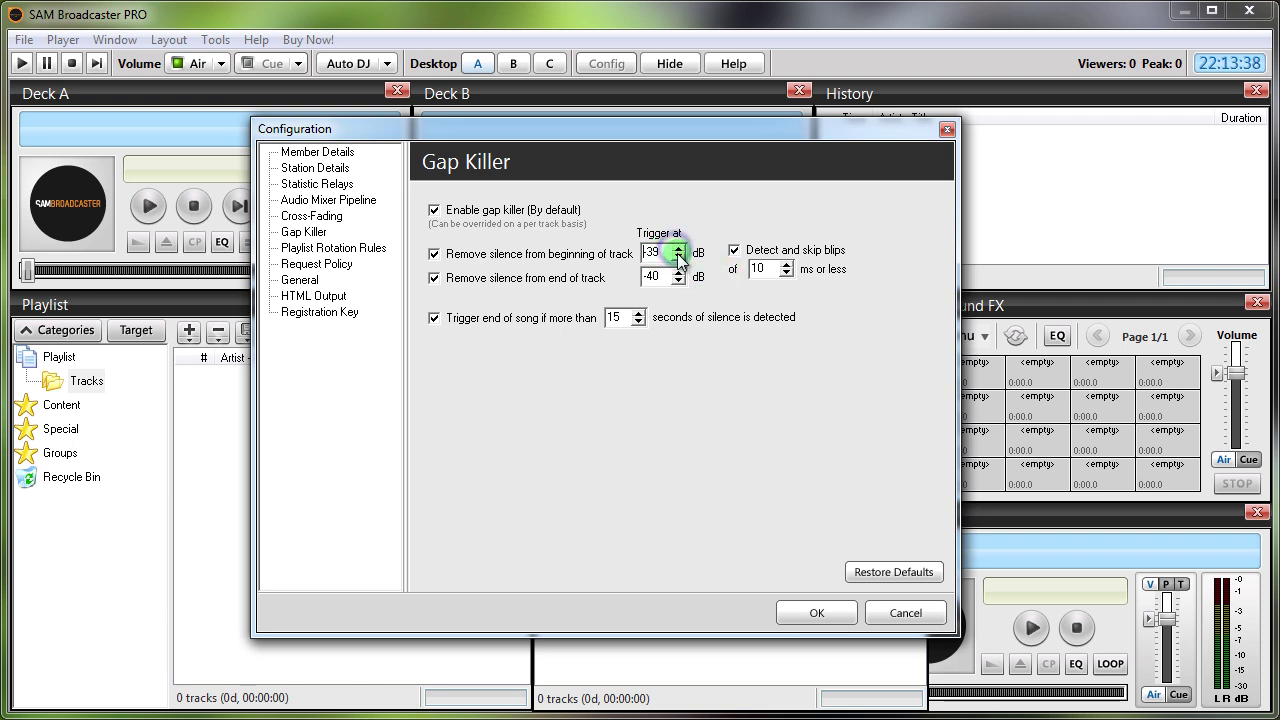
click(678, 258)
click(678, 258)
click(678, 258)
click(678, 258)
click(678, 258)
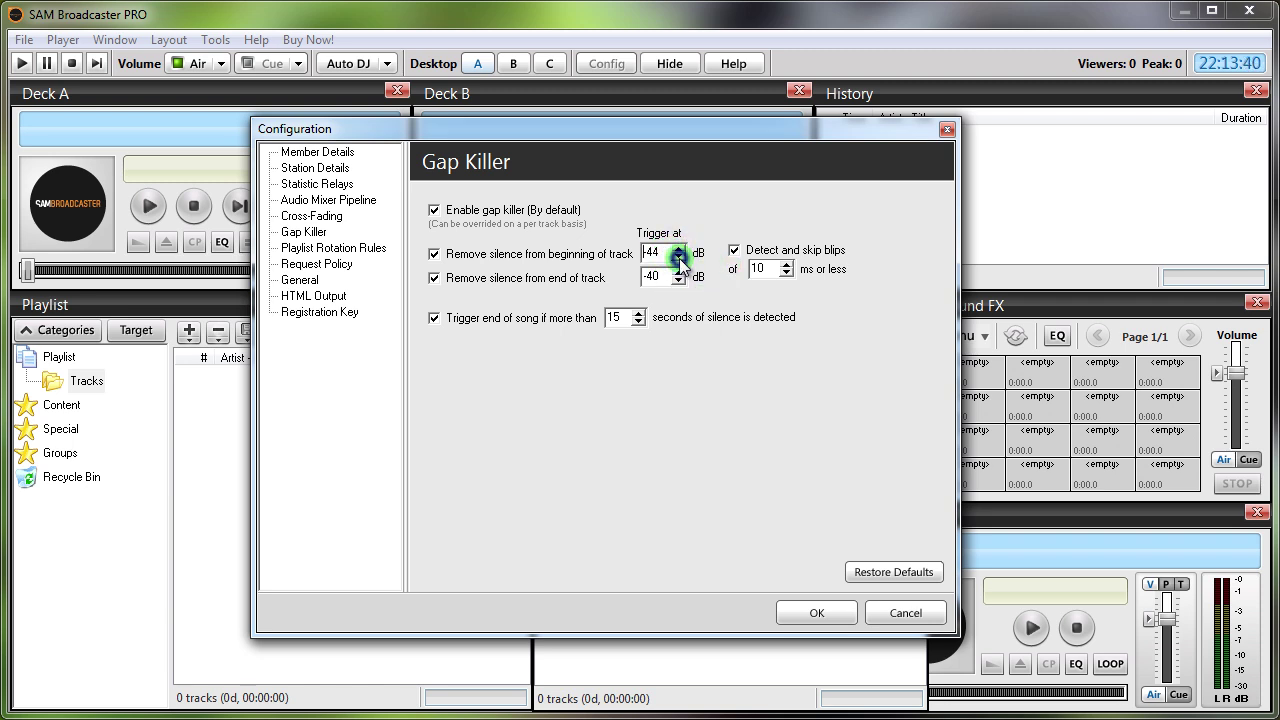
click(678, 258)
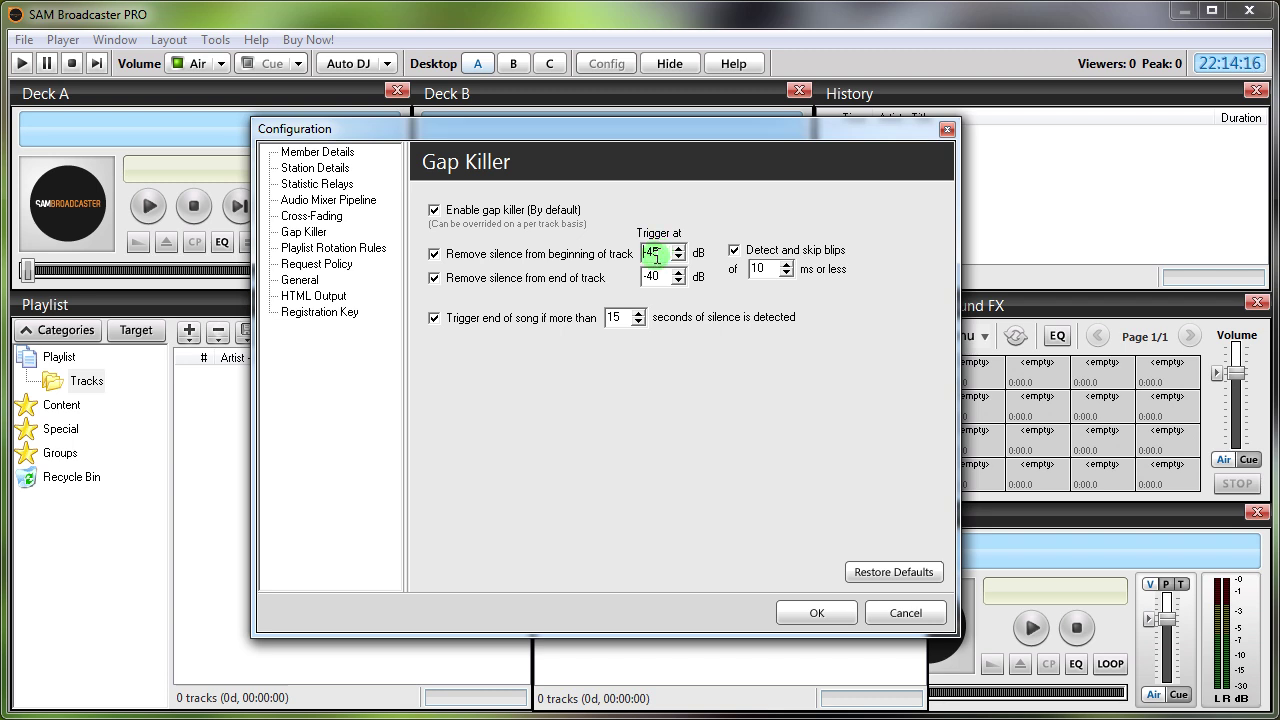
- Raise the Detect and skip blips length to 20 ms
double_click(766, 266)
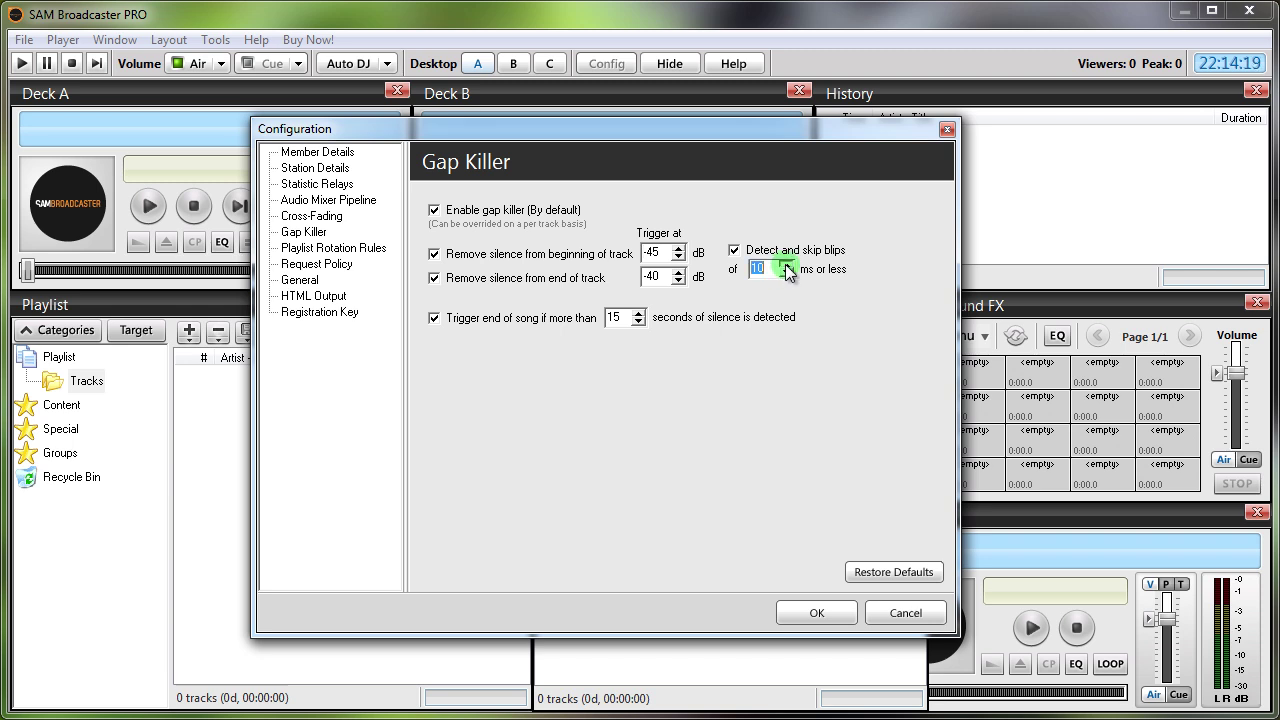
click(786, 265)
click(786, 265)
click(786, 265)
click(786, 265)
click(786, 265)
click(786, 265)
click(786, 265)
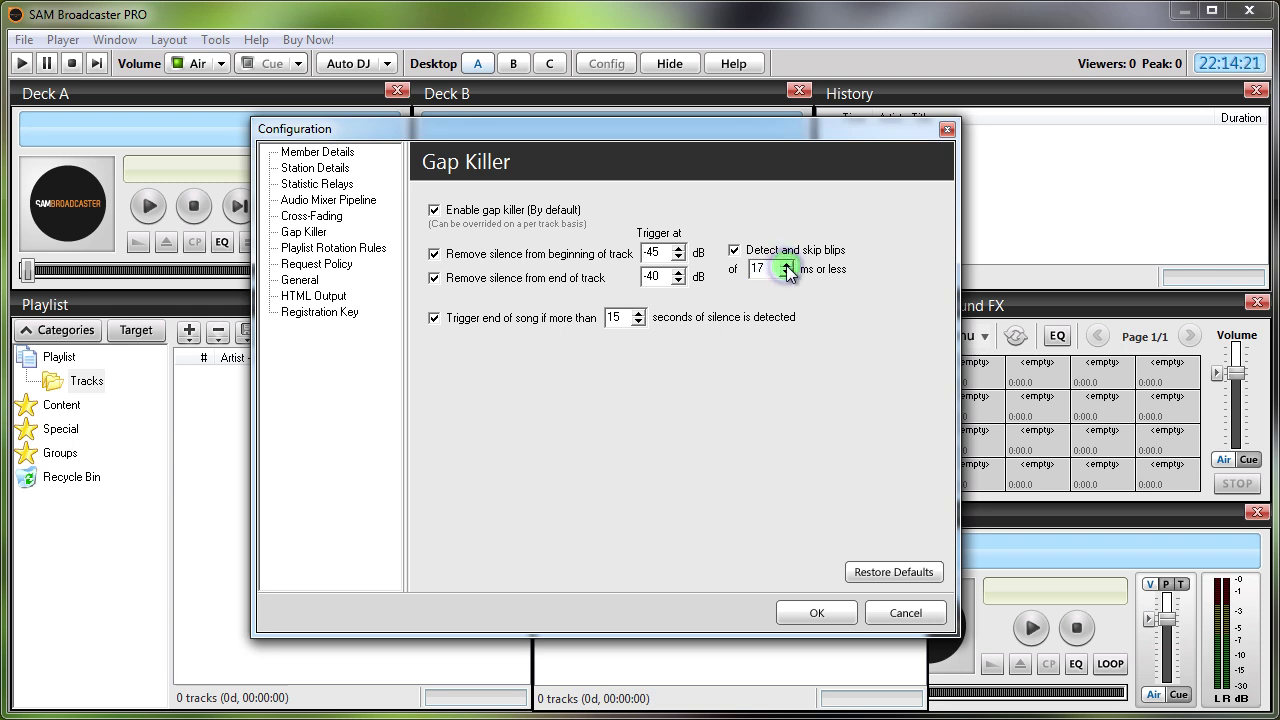
click(786, 265)
click(786, 265)
click(786, 265)
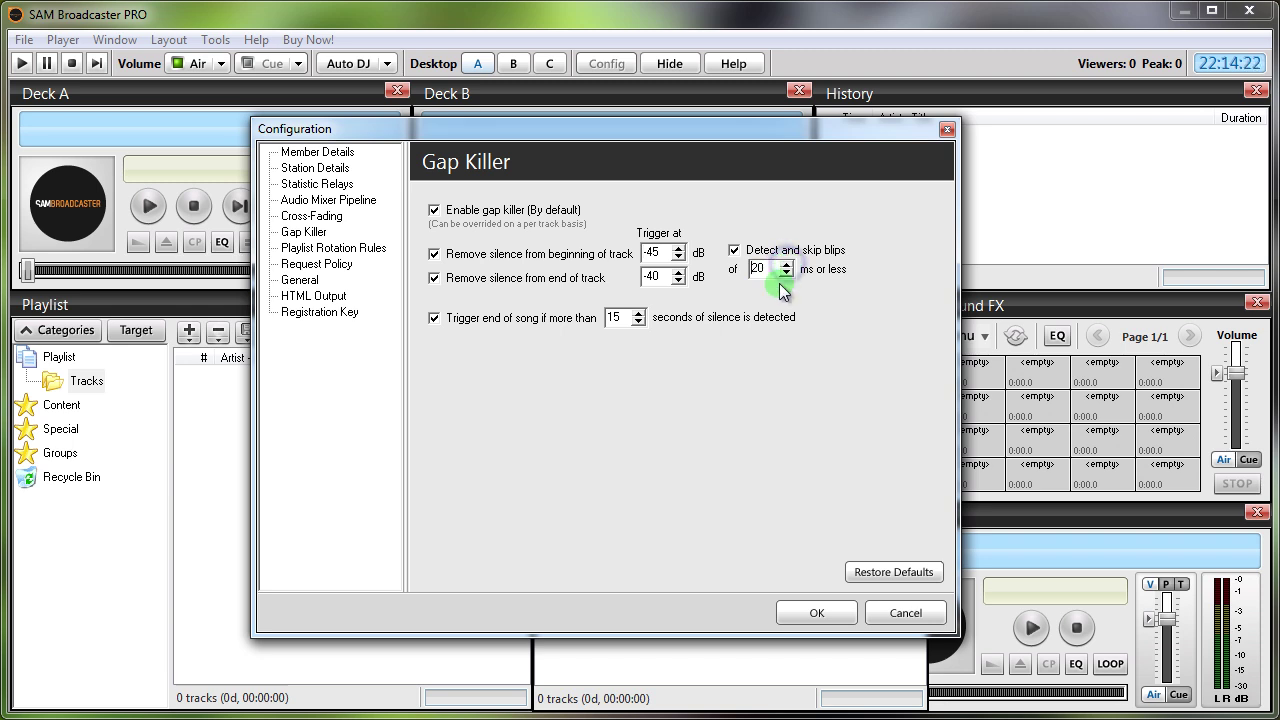
- Switch to the Cross-Fading page and return to Gap Killer
click(303, 220)
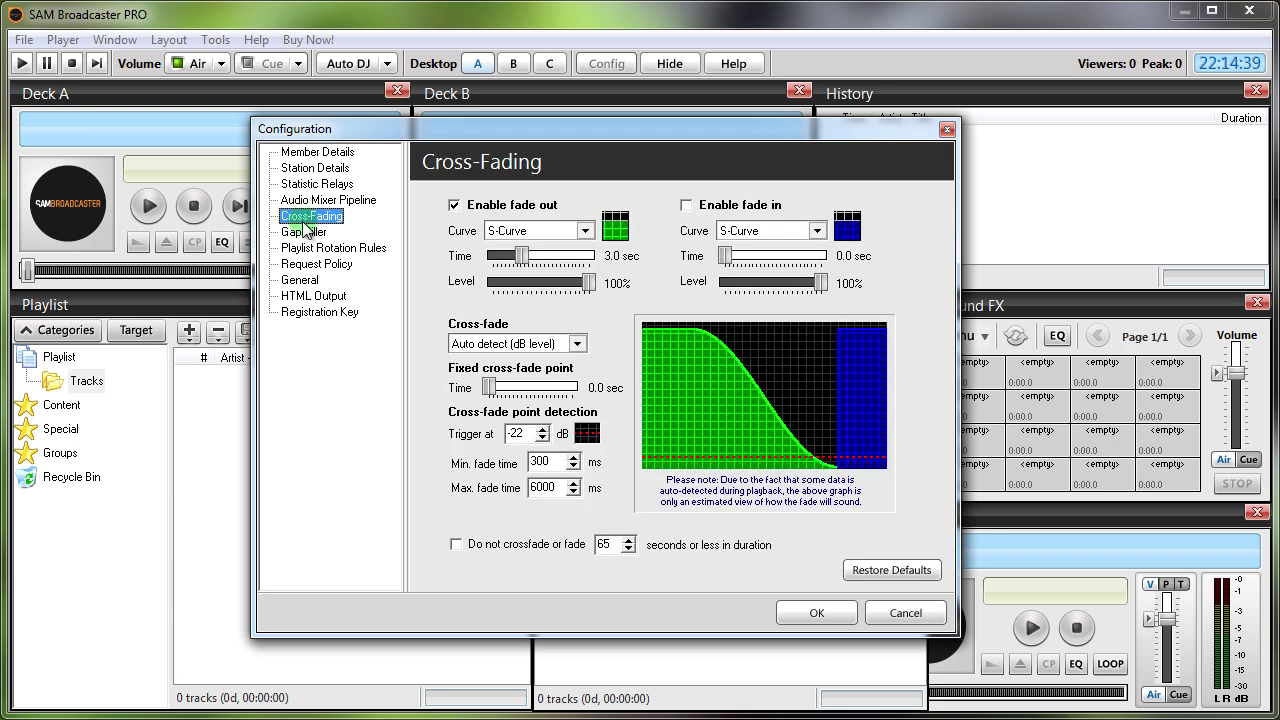
click(304, 233)
click(304, 216)
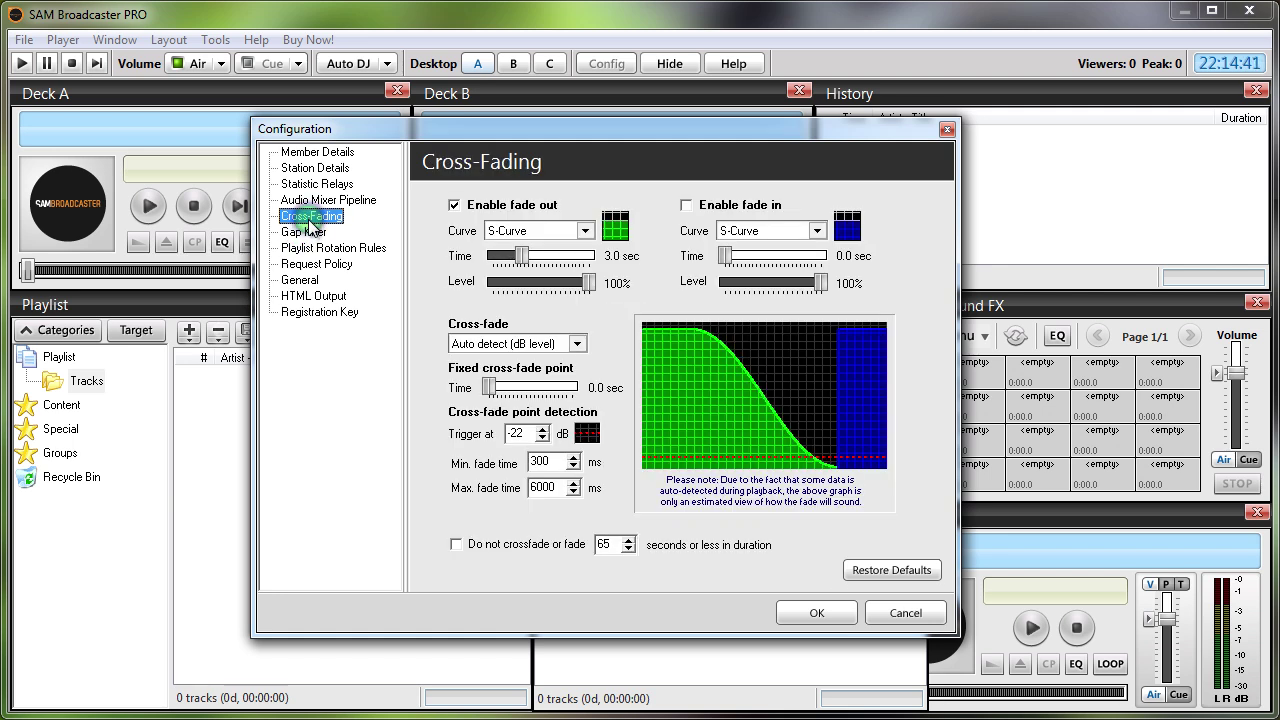
click(312, 233)
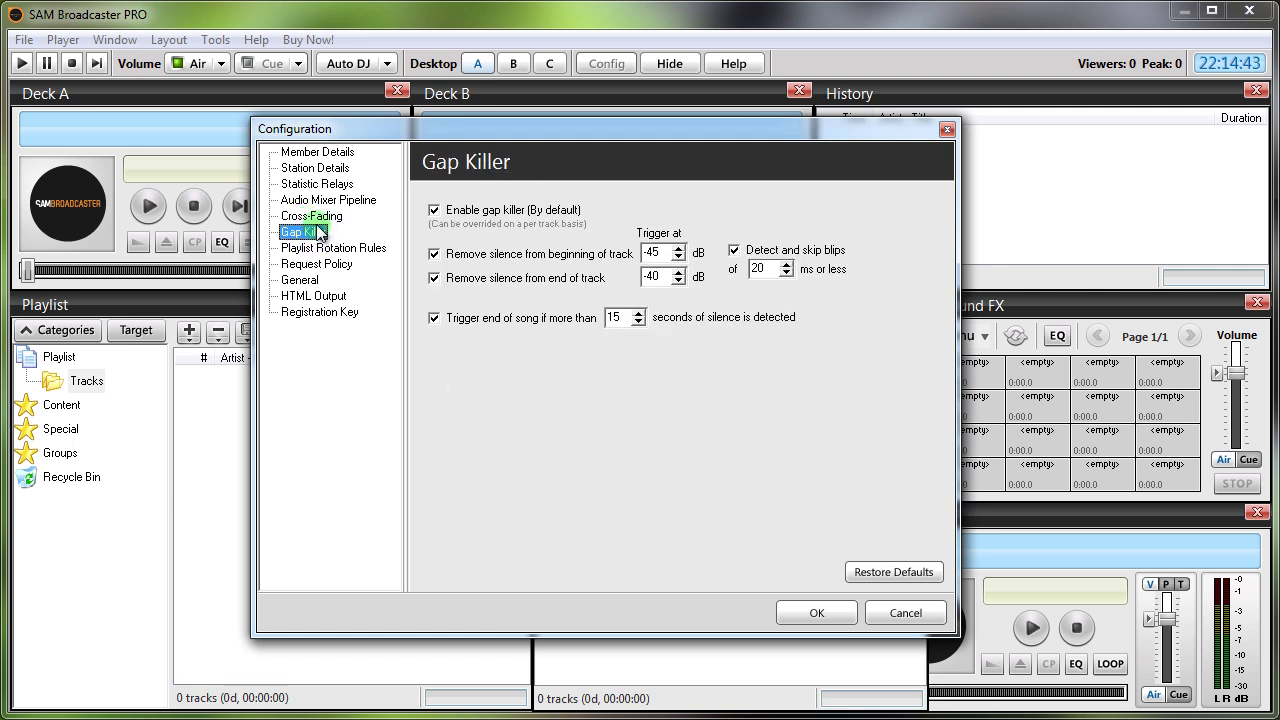